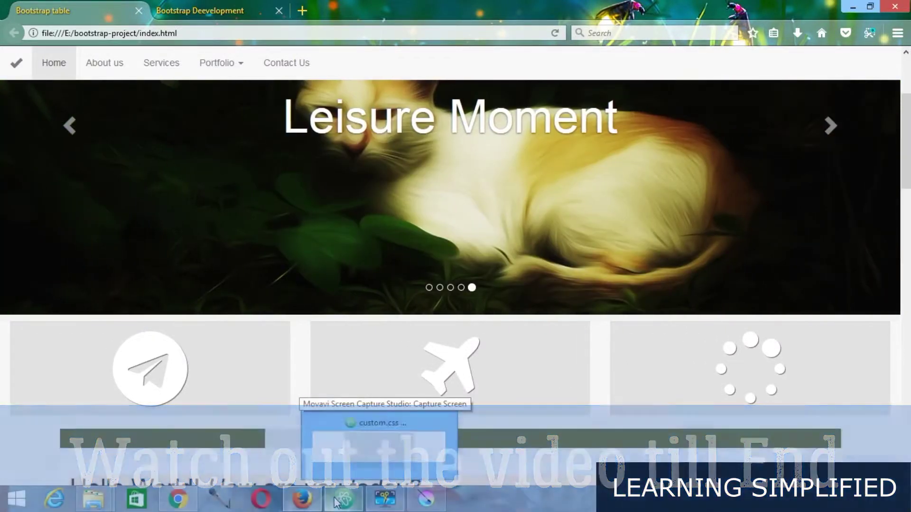
left_click(334, 504)
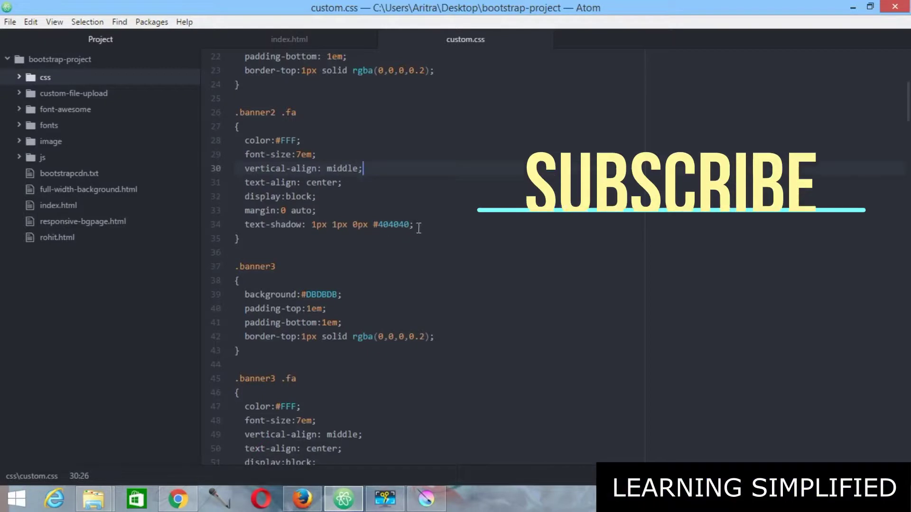
scroll(390, 265, "up", 2)
scroll(413, 274, "up", 3)
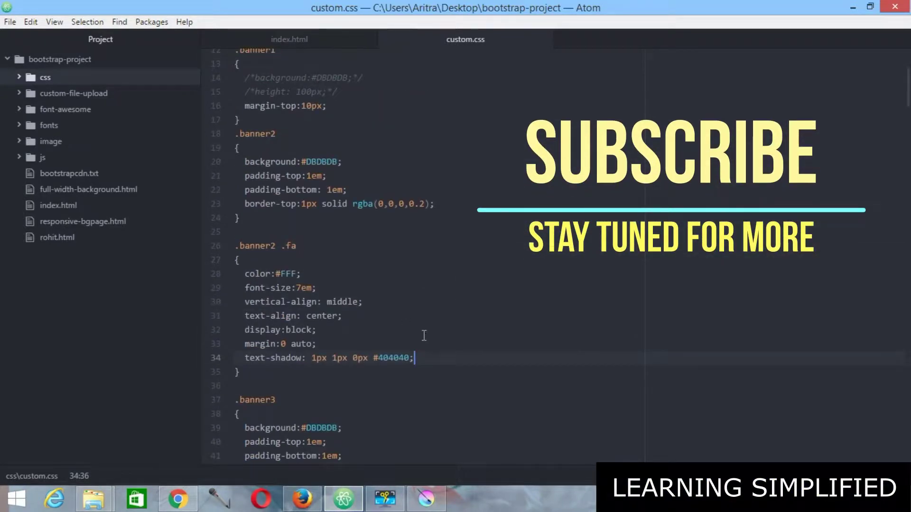
key("alt+Tab")
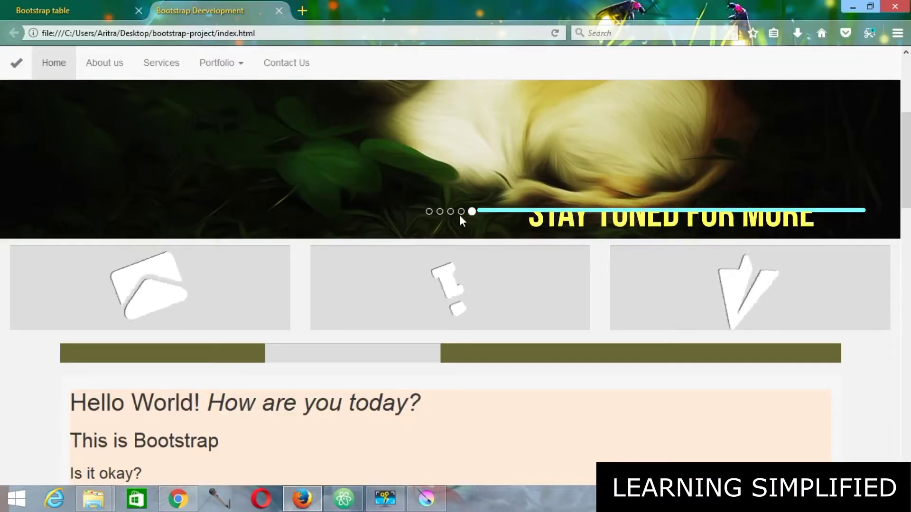
key("F12")
key("ctrl+shift+c")
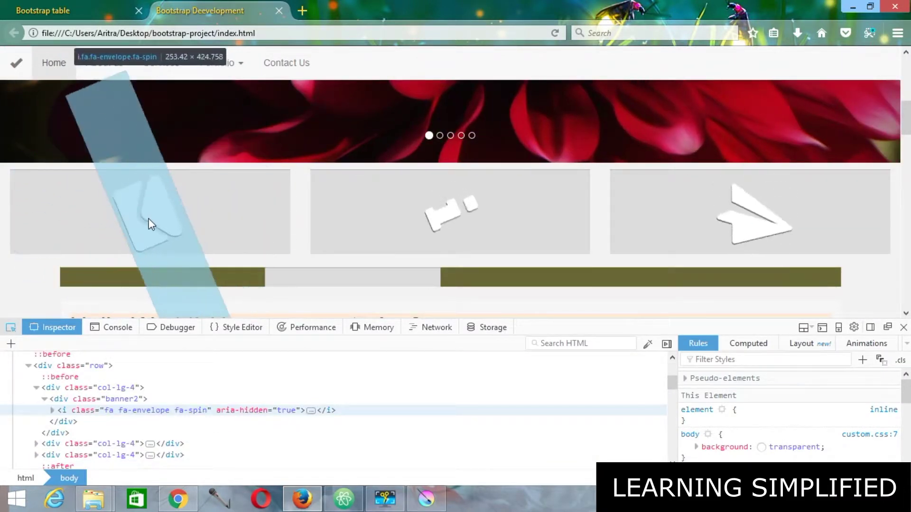
left_click(149, 222)
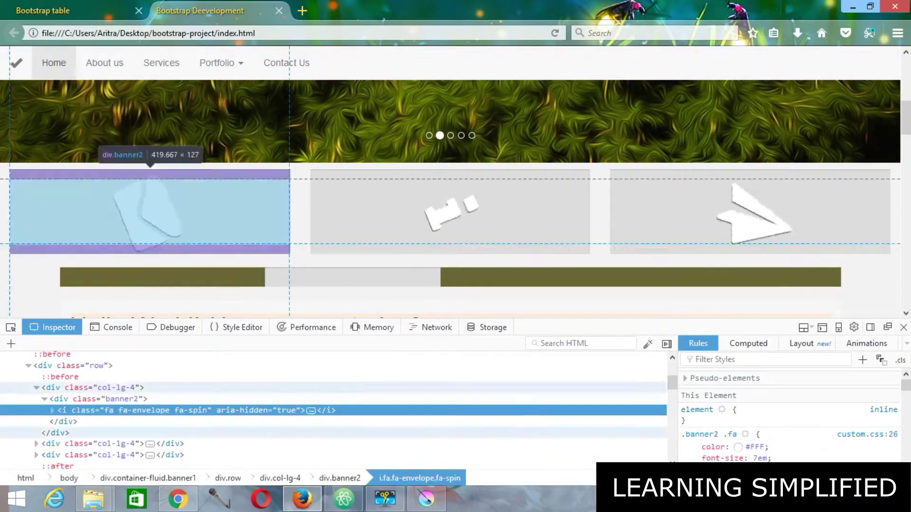
scroll(814, 424, "down", 2)
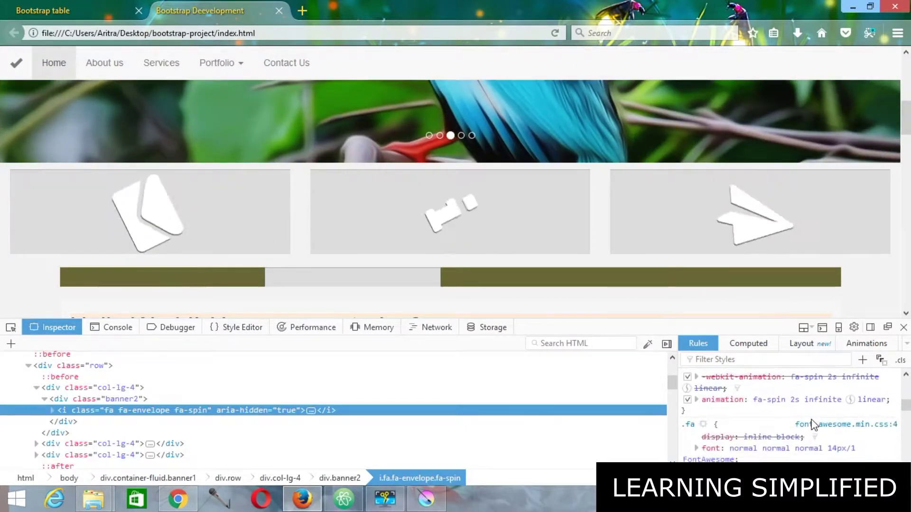
scroll(822, 407, "up", 2)
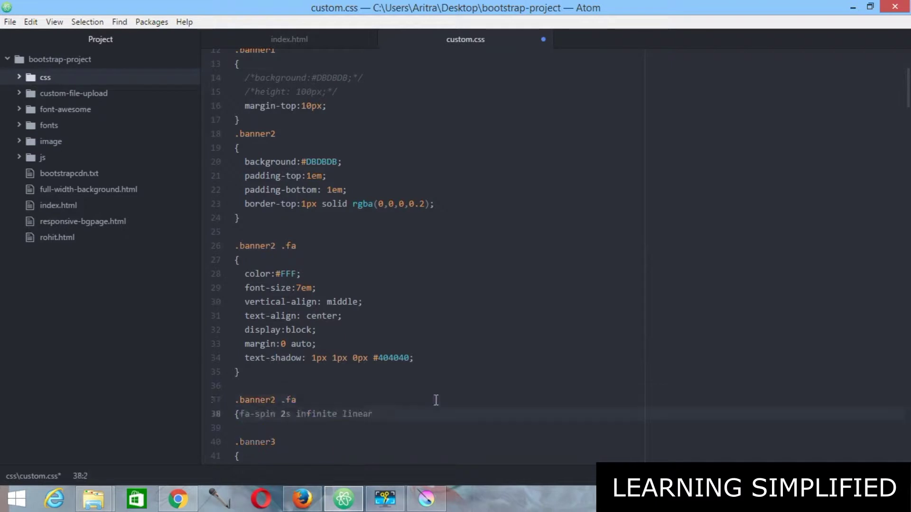
type(":")
key("Home")
Step: Below .banner2 .fa, add a .banner2 .fa-spin rule with animation: fa-spin 2s infinite linear
key("Right")
key("Return")
key("End")
key("Up")
key("Up")
key("End")
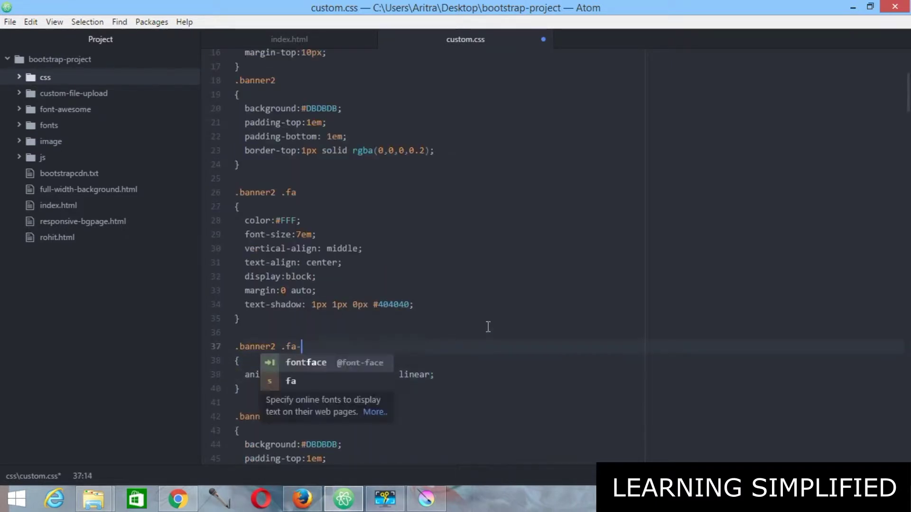
type("-spin")
key("Down")
key("Down")
key("End")
type(";")
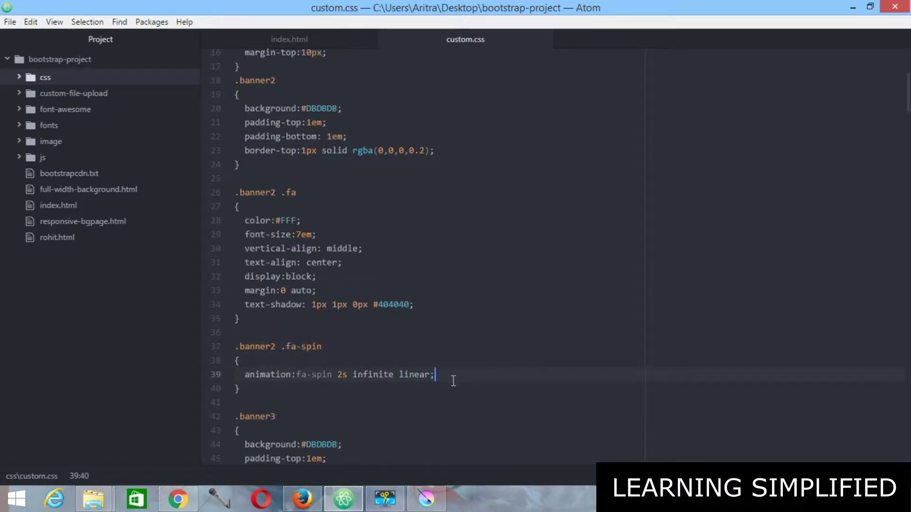
key("alt+Tab")
key("F5")
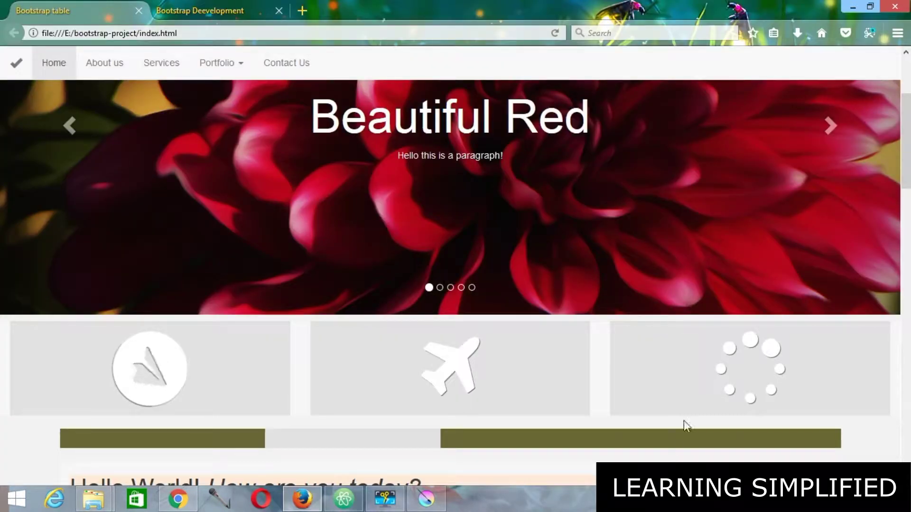
left_click_drag(336, 343, 275, 360)
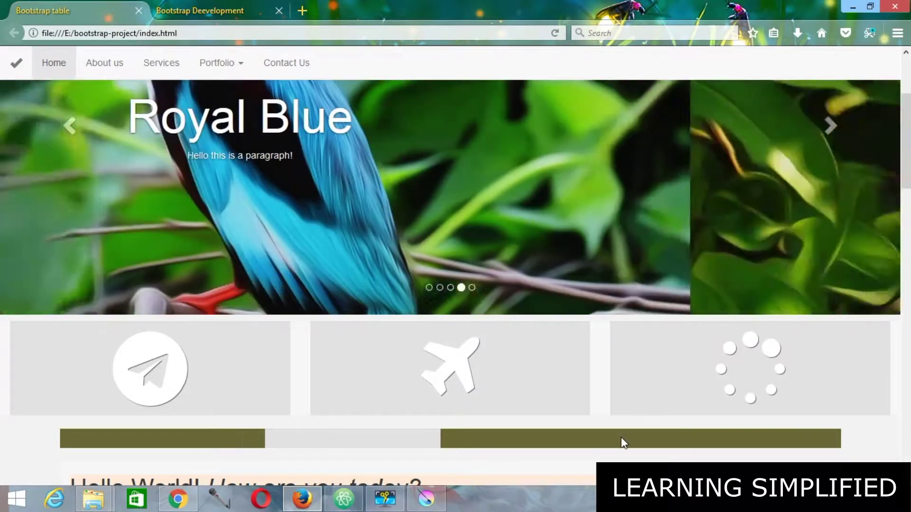
key("alt+Tab")
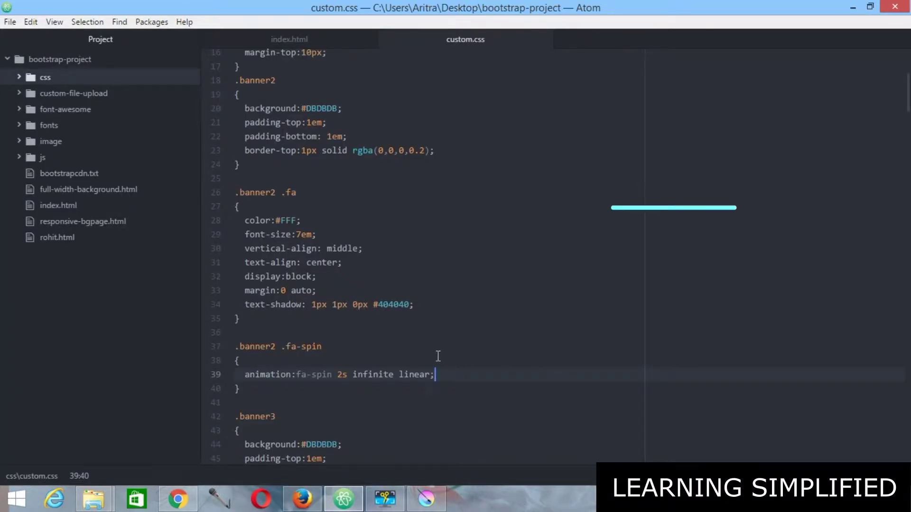
scroll(438, 356, "down", 3)
Step: Select 'infinite' in the .banner2 .fa-spin animation value so it can become 2
left_click(352, 296)
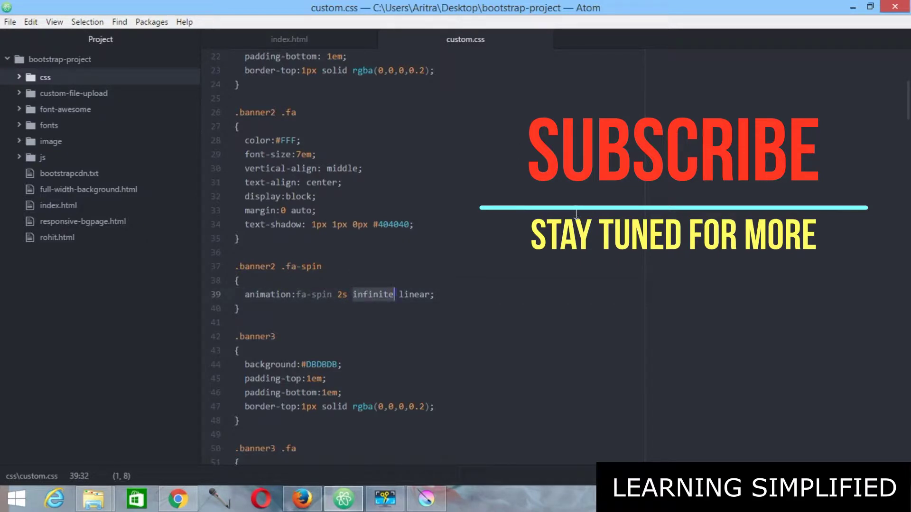
type("3")
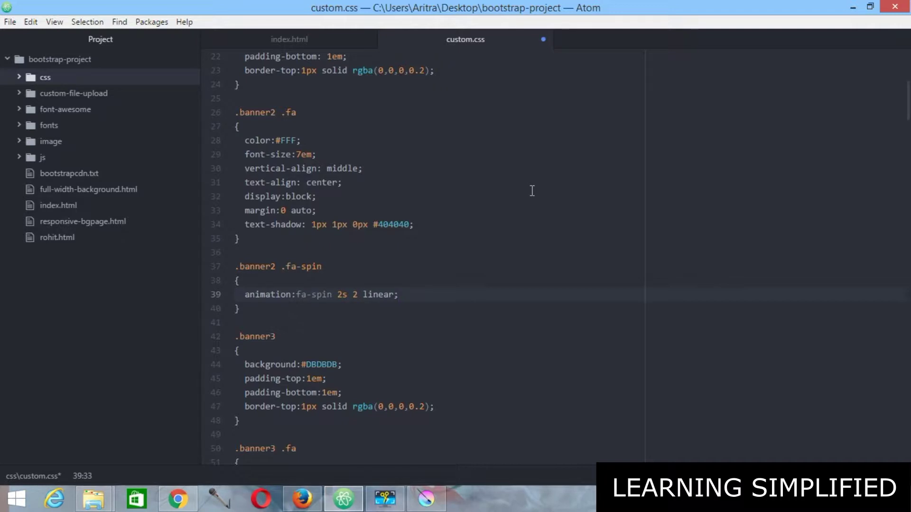
scroll(235, 220, "down", 2)
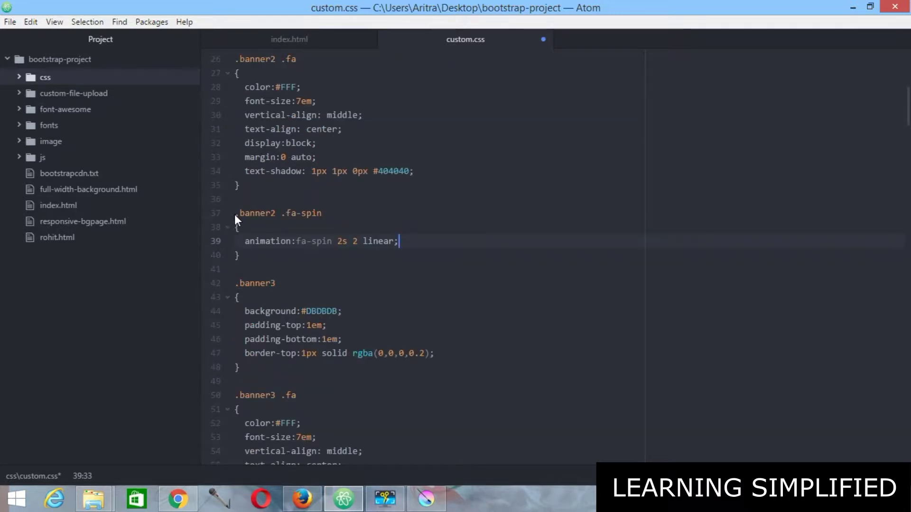
Step: Copy the .banner2 .fa-spin rule and paste it below the .banner3 .fa rule
left_click_drag(237, 214, 242, 255)
right_click(249, 250)
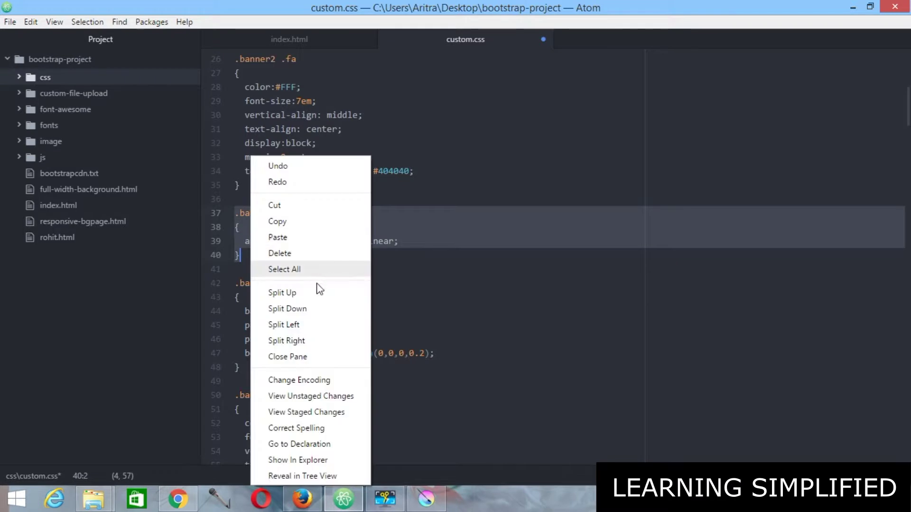
left_click(285, 222)
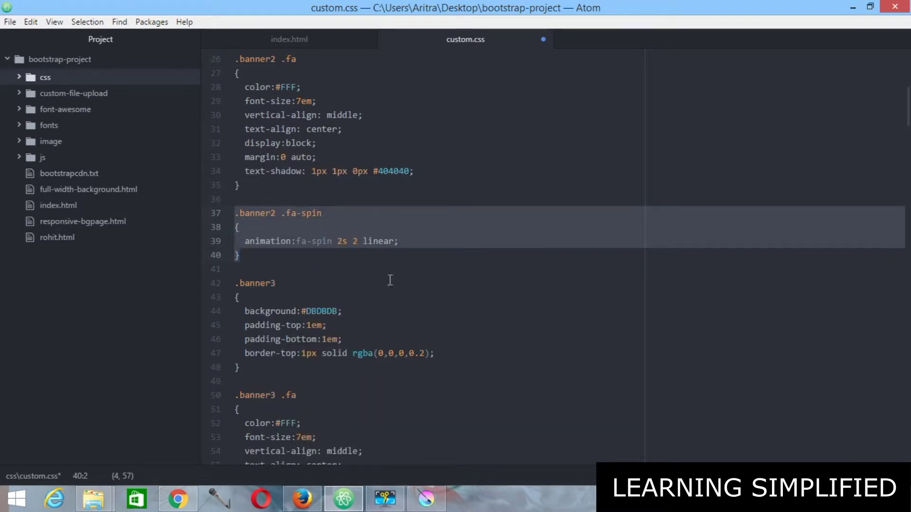
scroll(389, 281, "down", 5)
left_click(249, 336)
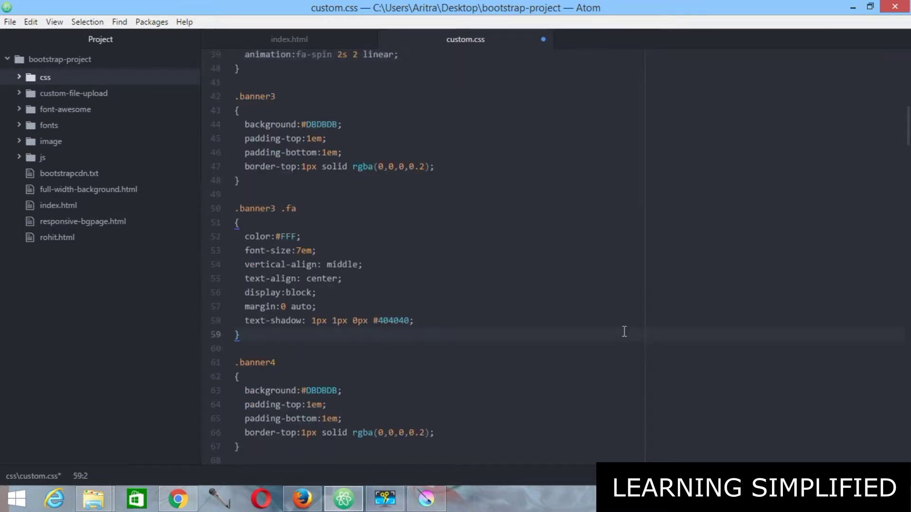
key("Return")
key("Return")
key("ctrl+v")
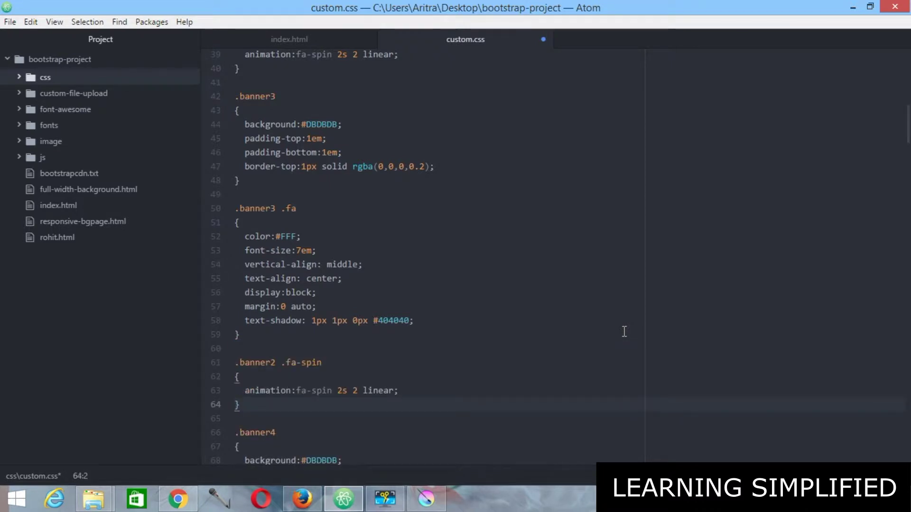
scroll(466, 322, "down", 2)
scroll(378, 333, "up", 2)
scroll(562, 294, "up", 5)
scroll(443, 262, "up", 1)
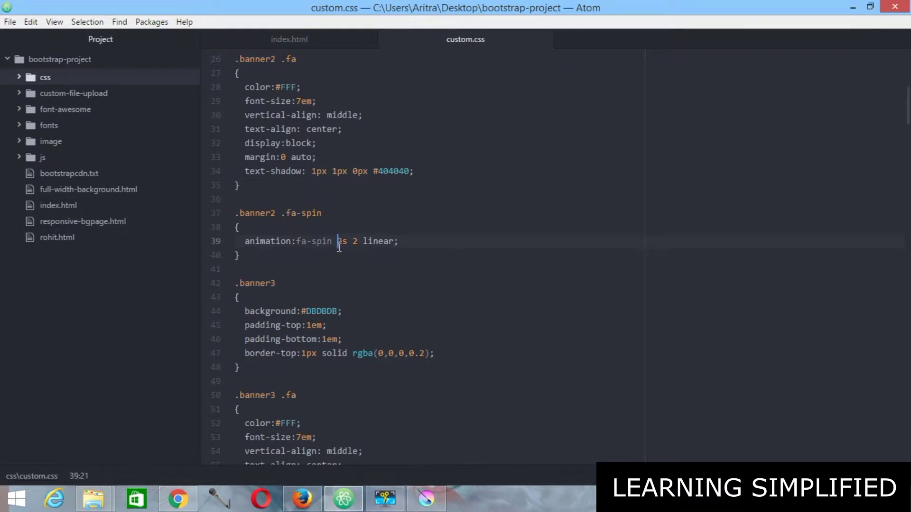
Step: Highlight the pasted animation declaration and its 2s duration value
left_click_drag(244, 242, 421, 241)
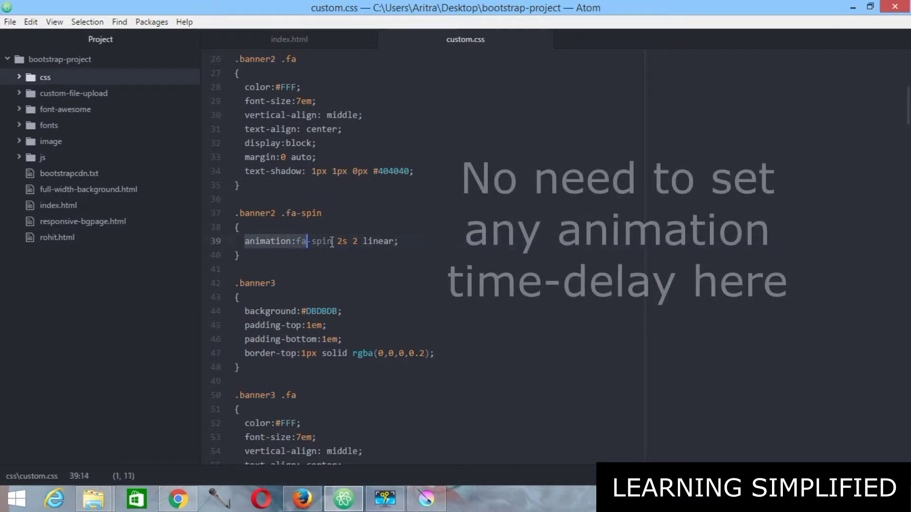
left_click(421, 241)
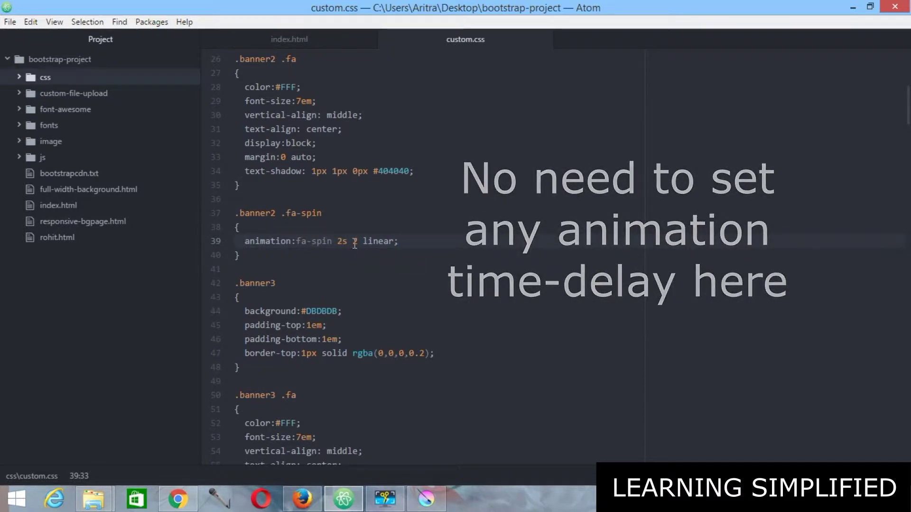
left_click(337, 241)
left_click_drag(338, 241, 343, 242)
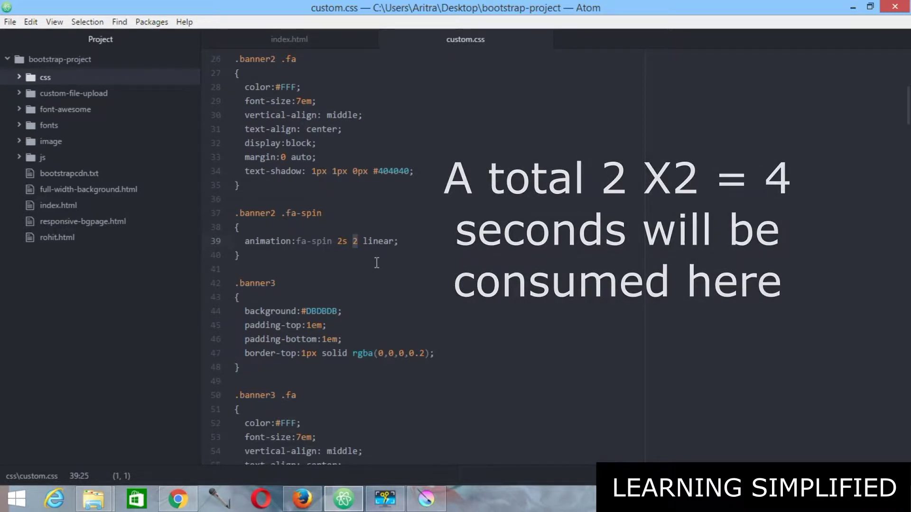
scroll(376, 263, "down", 2)
scroll(376, 263, "down", 5)
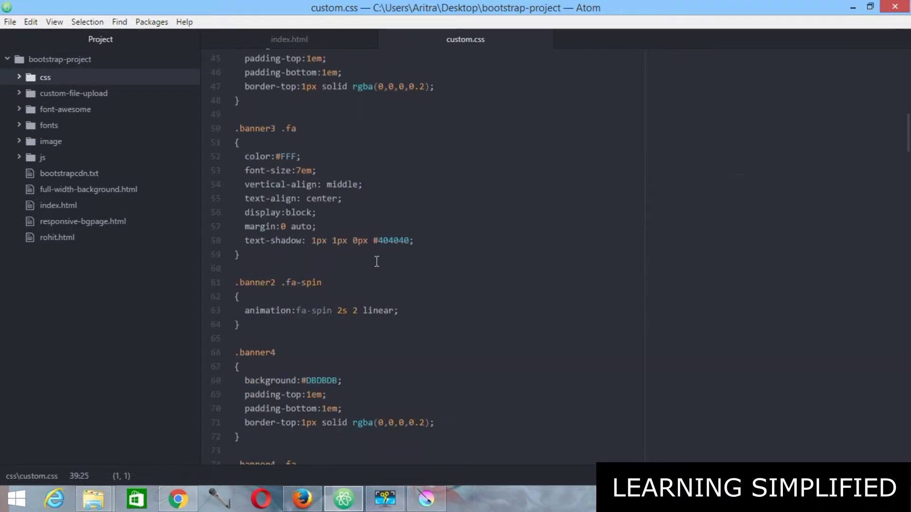
scroll(377, 263, "down", 1)
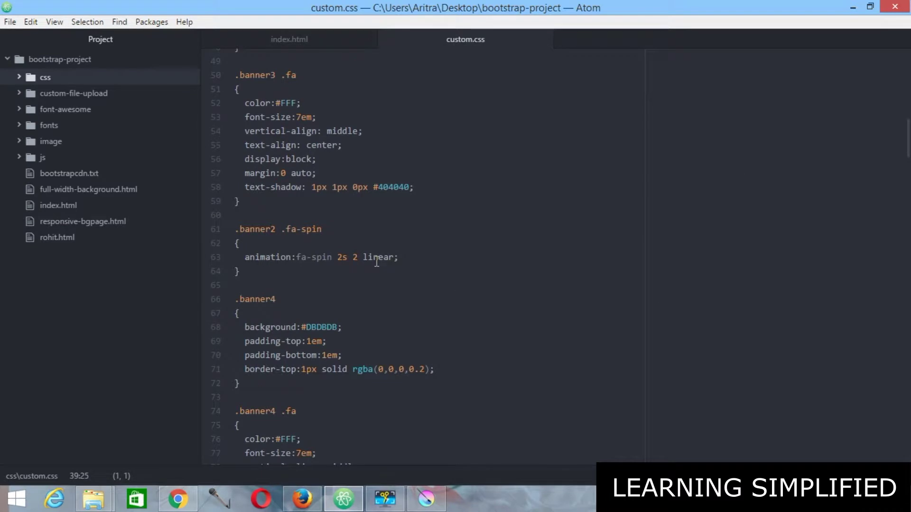
Step: Add animation-delay: 4s on a new line after line 63 of the spin rule
left_click(403, 256)
key("Return")
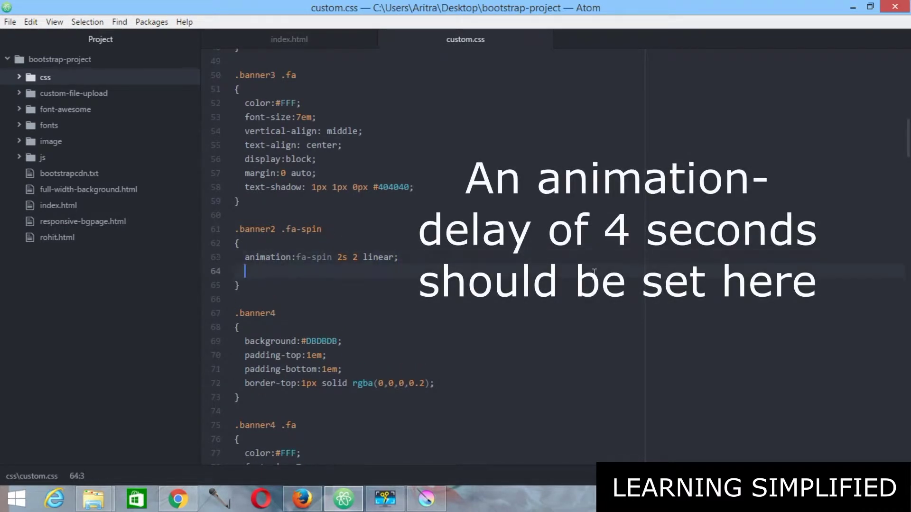
type("an")
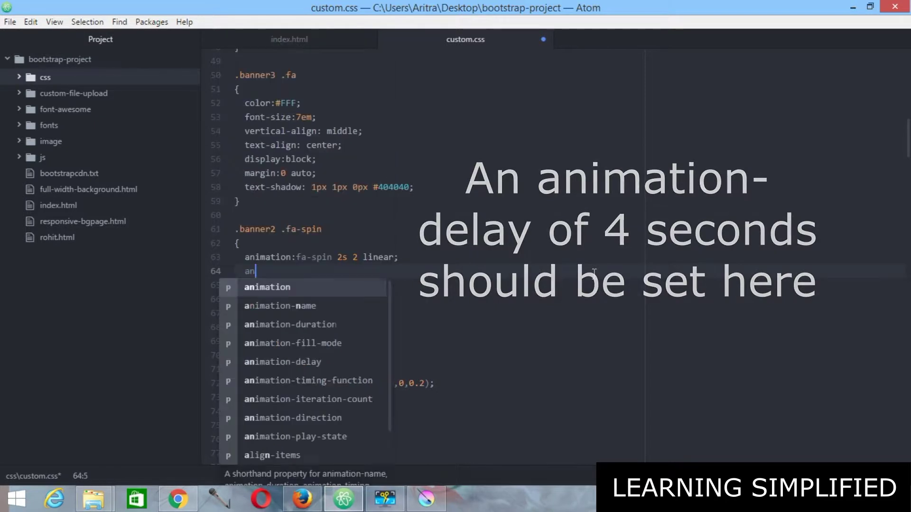
type("imation-ti")
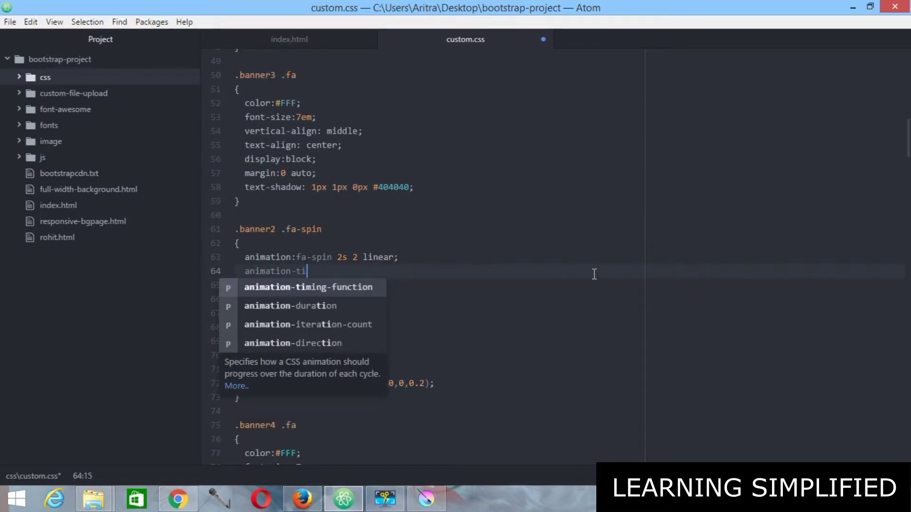
type("de")
key("Return")
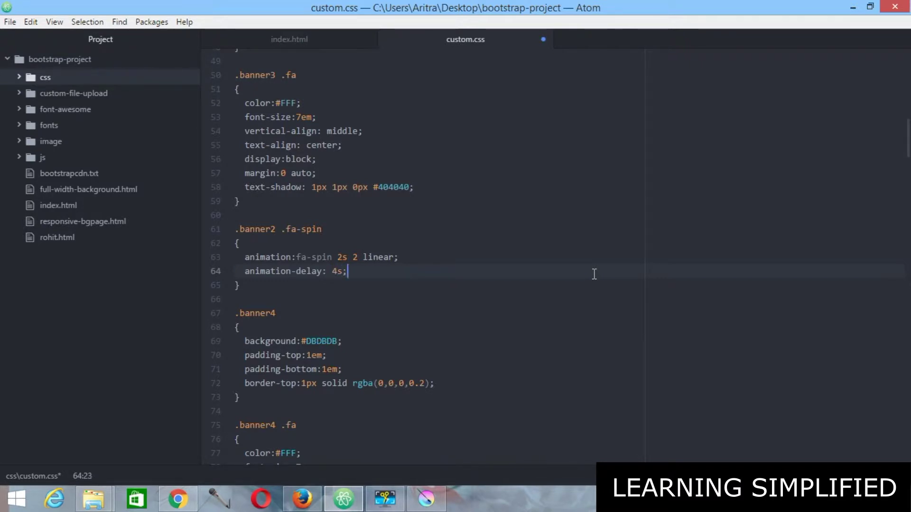
Step: Copy the whole spin rule on lines 61–65
left_click_drag(236, 229, 249, 281)
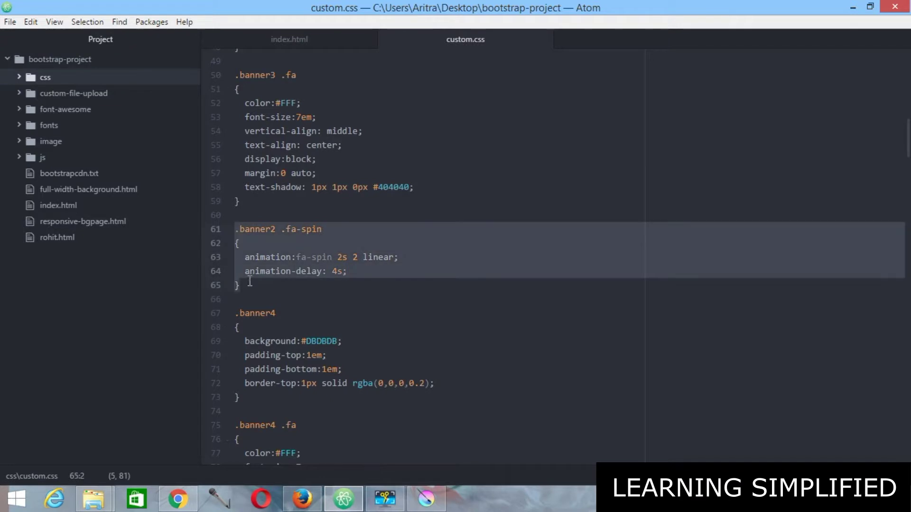
right_click(324, 258)
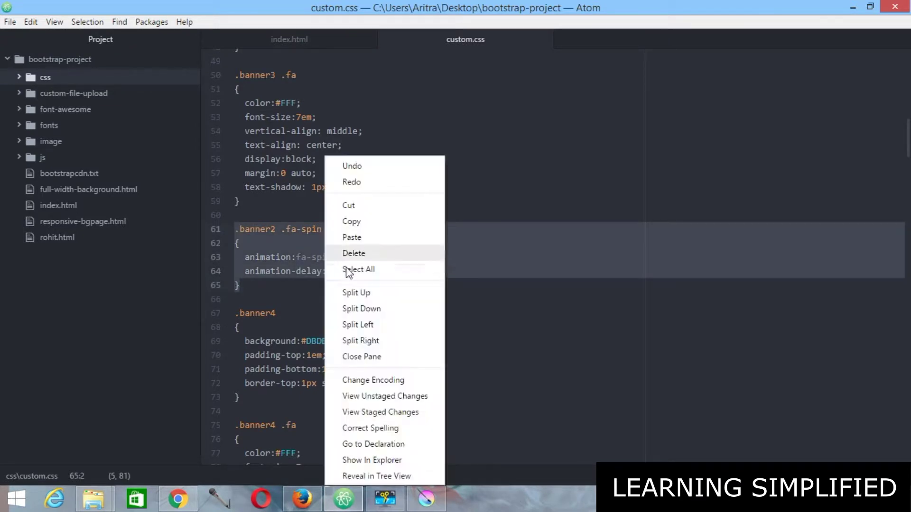
left_click(362, 223)
left_click(372, 277)
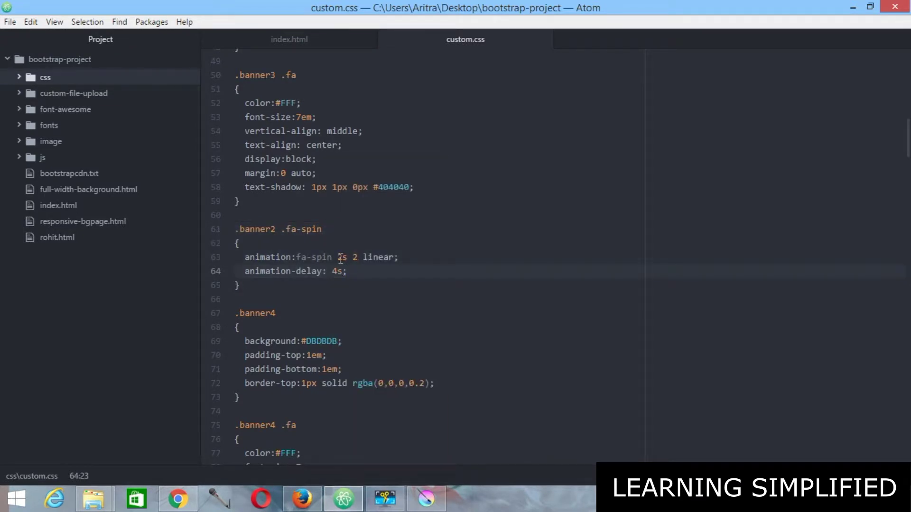
Step: Paste the spin rule below .banner4 .fa with an 8s animation-delay, and save custom.css
left_click_drag(342, 258, 358, 257)
scroll(405, 250, "down", 2)
scroll(444, 240, "down", 1)
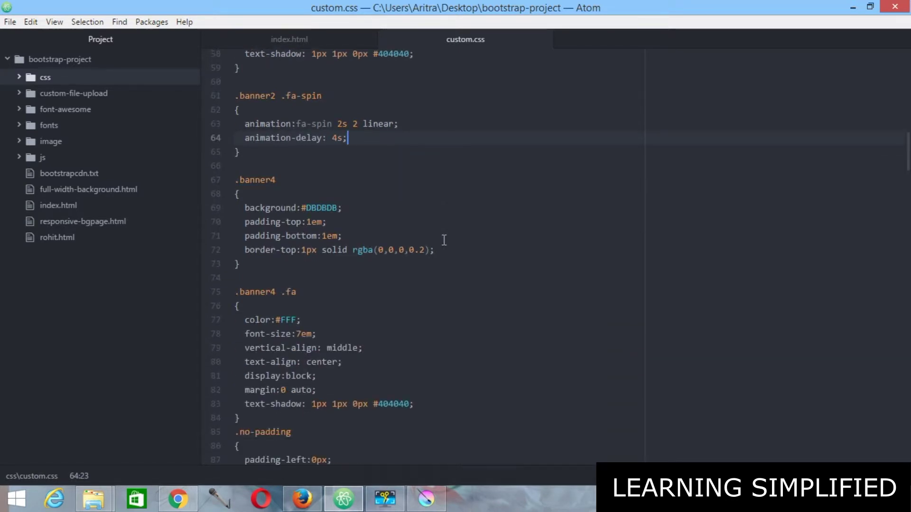
scroll(444, 240, "down", 1)
scroll(318, 265, "down", 1)
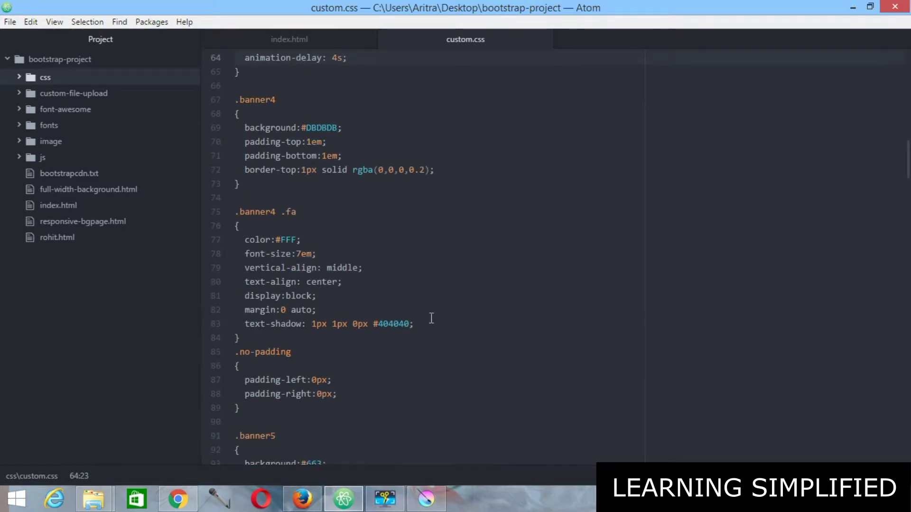
key("Return")
key("Return")
key("ctrl+v")
scroll(427, 311, "down", 2)
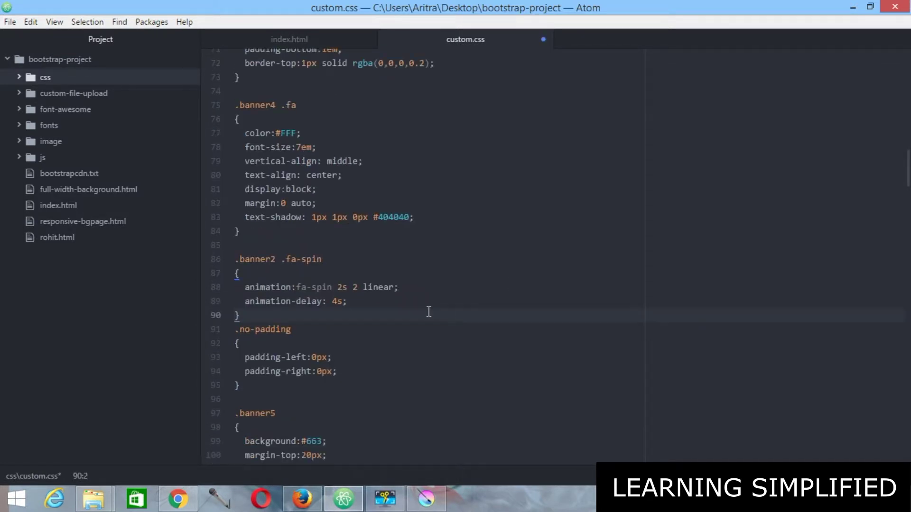
type("8")
key("ctrl+s")
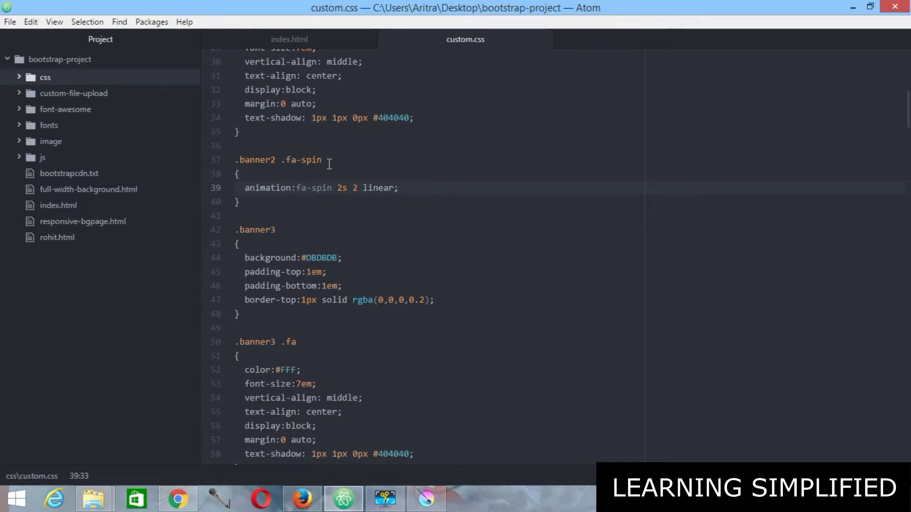
scroll(441, 260, "down", 2)
scroll(438, 249, "down", 2)
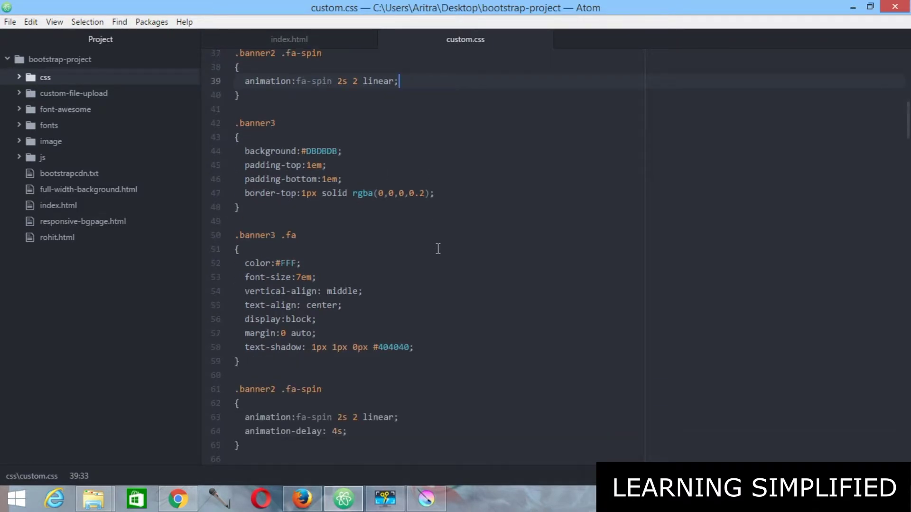
scroll(438, 248, "down", 1)
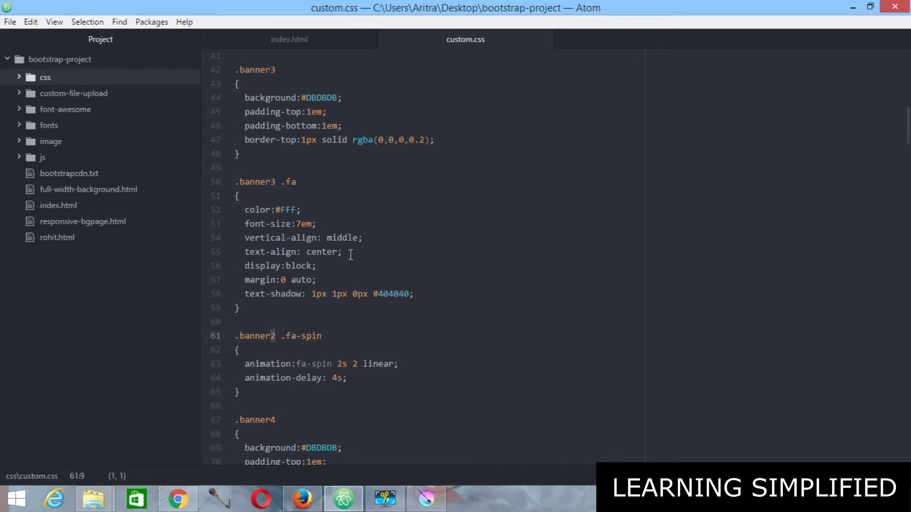
type("3")
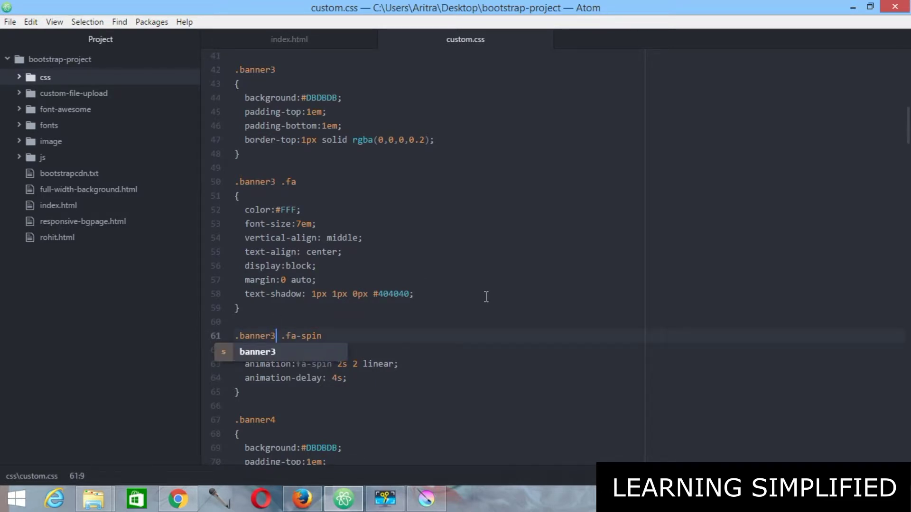
scroll(456, 286, "down", 1)
Step: Finish renaming the line 61 selector to .banner3 .fa-spin
left_click(420, 310)
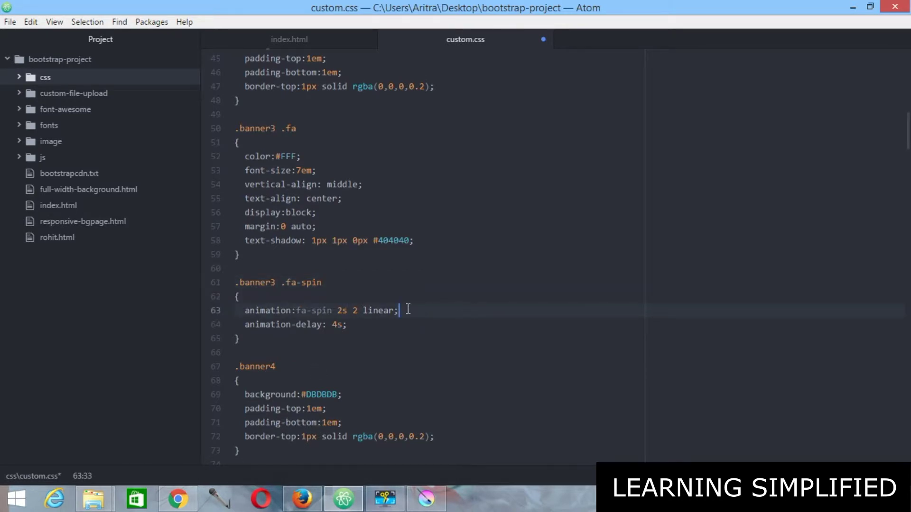
scroll(473, 256, "down", 2)
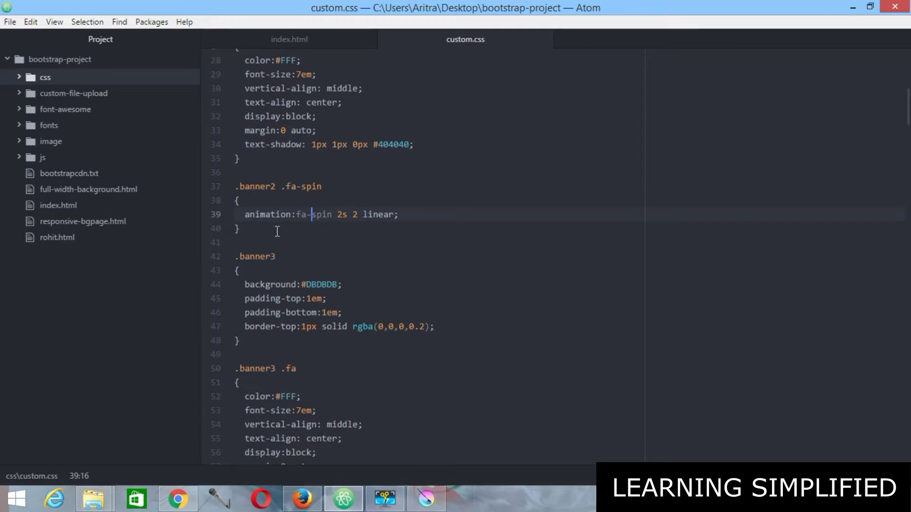
Step: Move to the .banner3 .fa-spin rule and its animation-delay line
left_click(418, 215)
scroll(563, 282, "down", 2)
scroll(548, 275, "down", 3)
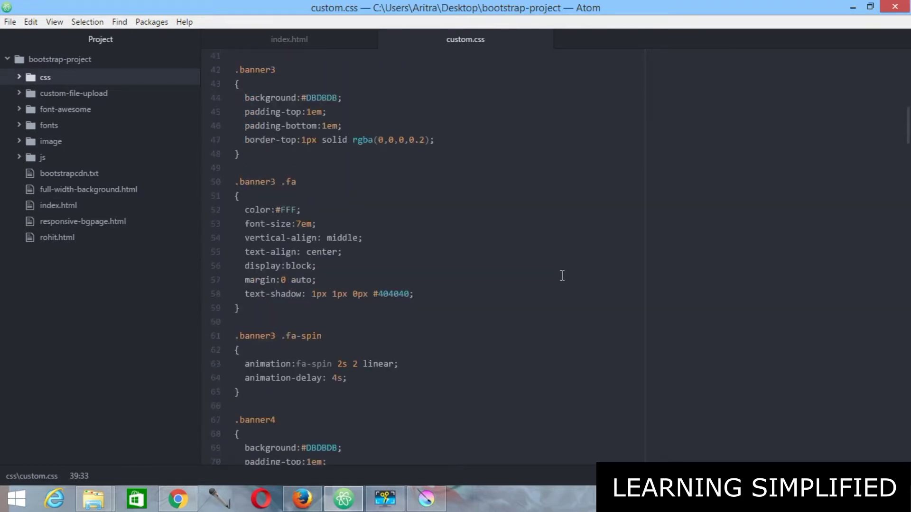
scroll(493, 212, "up", 1)
scroll(493, 213, "up", 1)
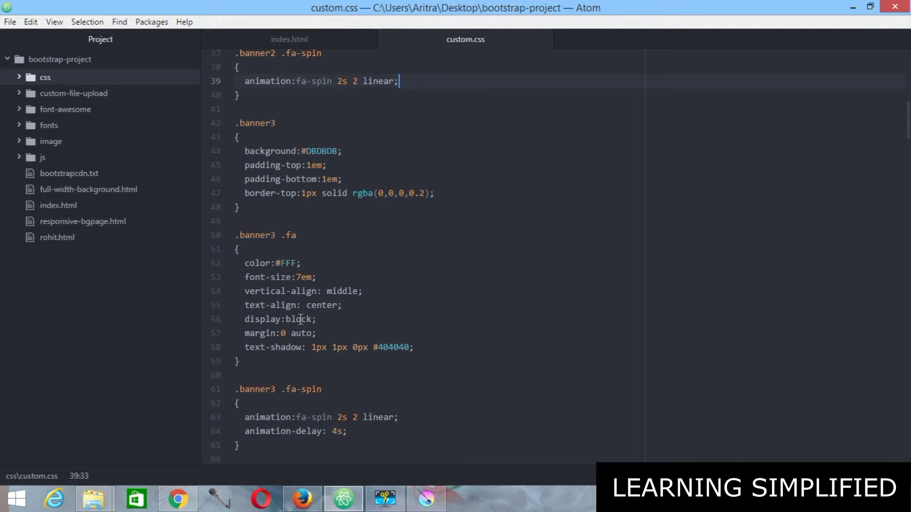
left_click(330, 391)
scroll(312, 281, "down", 2)
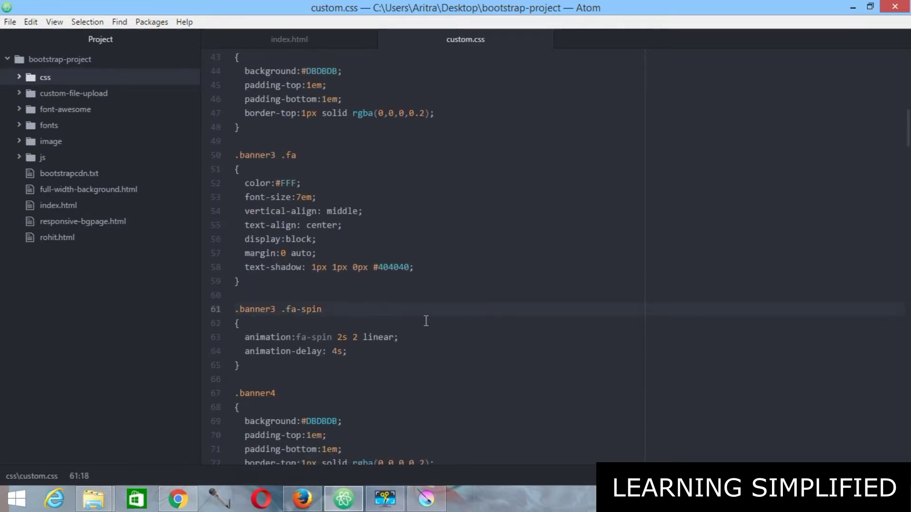
scroll(399, 313, "down", 2)
left_click(360, 301)
scroll(572, 268, "up", 3)
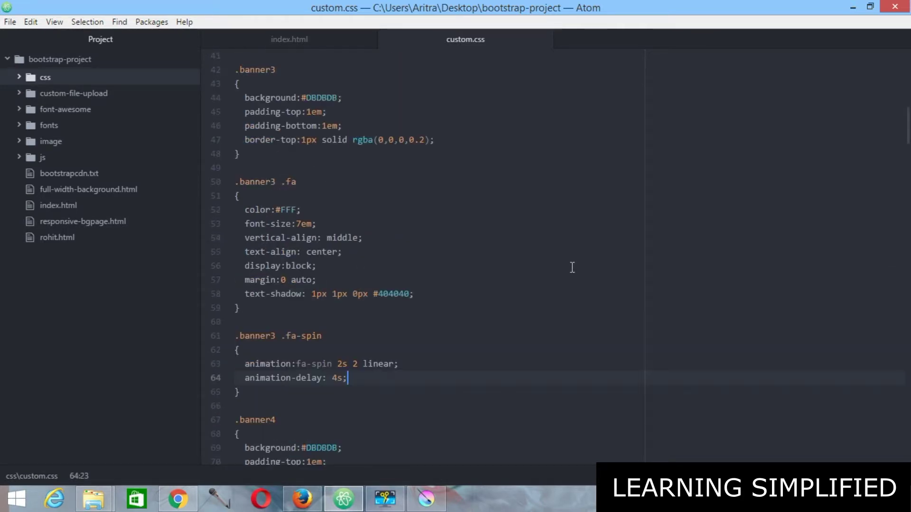
scroll(520, 258, "up", 4)
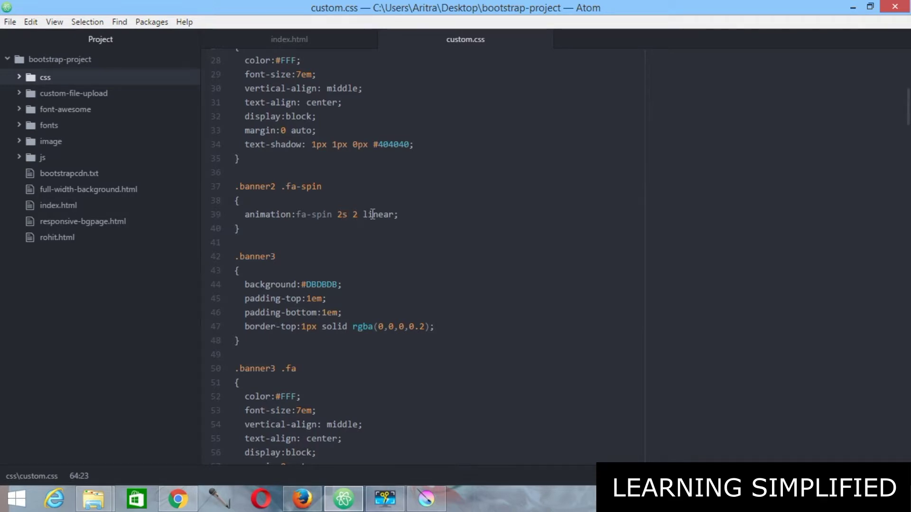
scroll(425, 223, "down", 2)
scroll(420, 226, "down", 3)
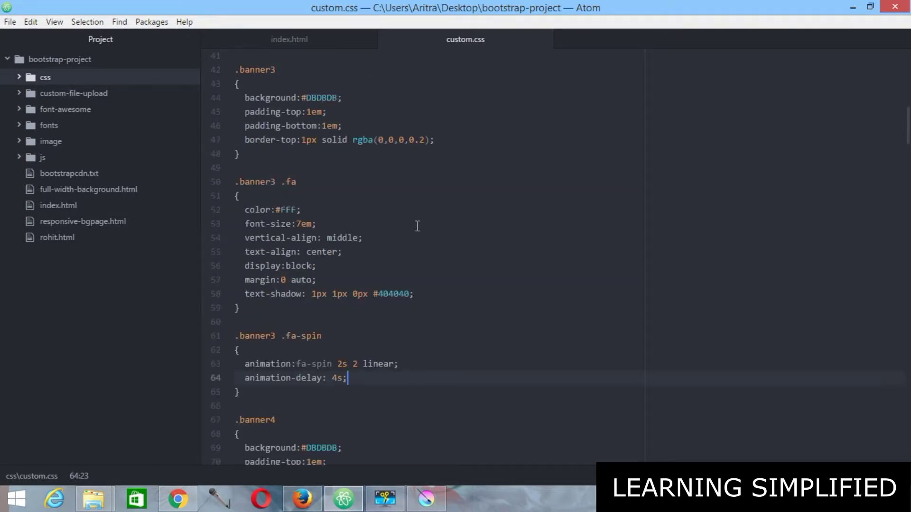
scroll(417, 228, "down", 1)
scroll(399, 242, "down", 1)
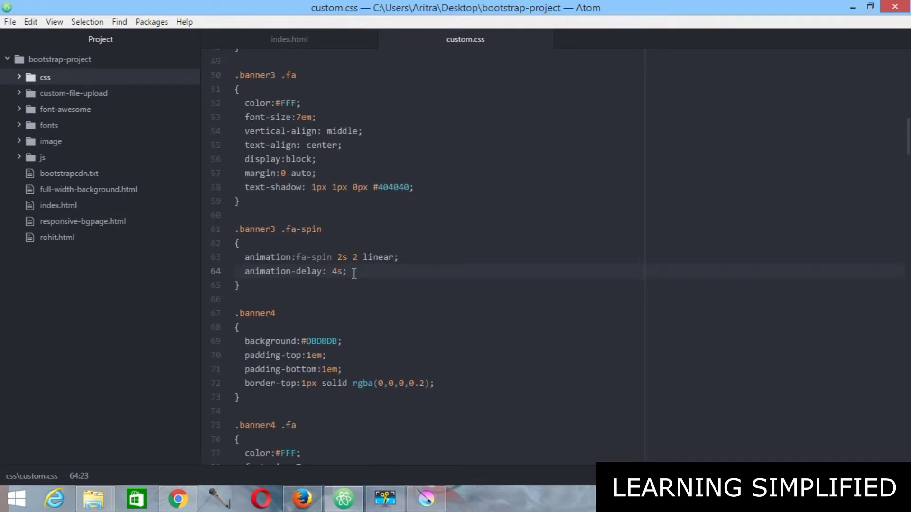
Step: Highlight the .banner3 rule's 4s delay, 2s duration and repeat count of 2
left_click_drag(244, 274, 358, 274)
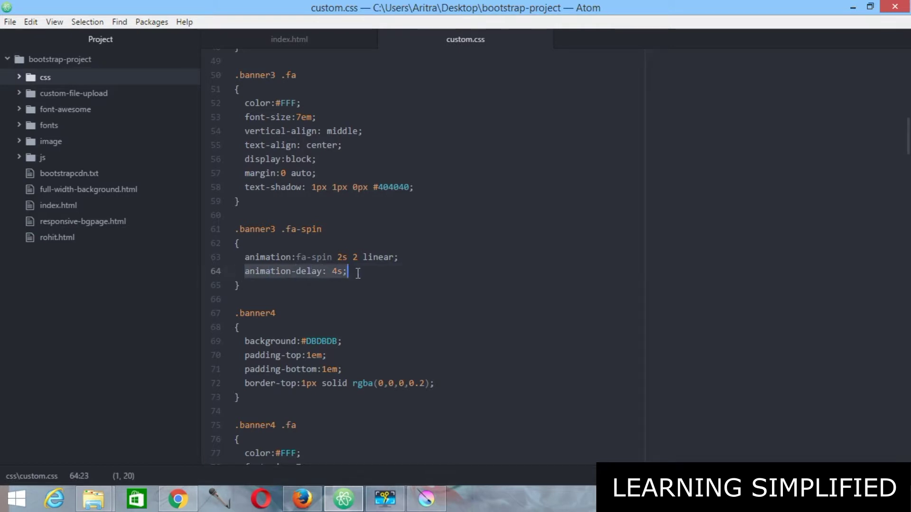
left_click(358, 274)
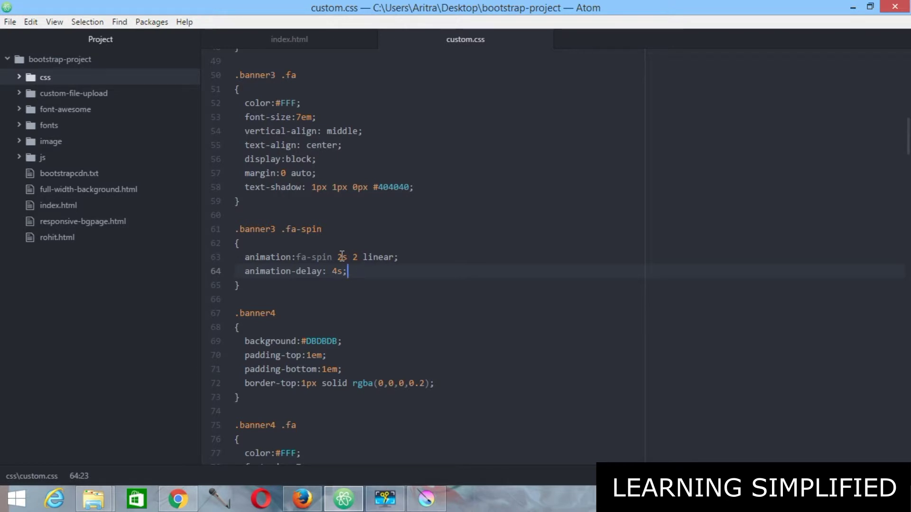
left_click_drag(337, 257, 364, 257)
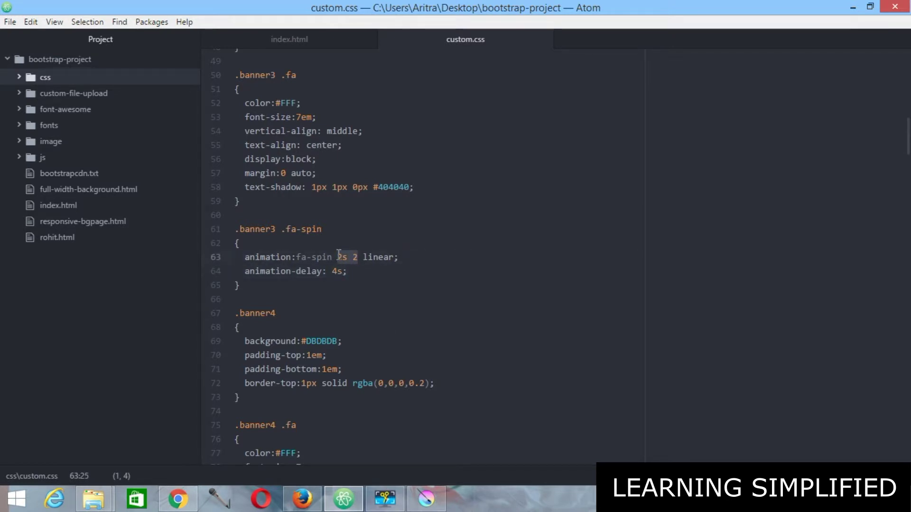
left_click(339, 257)
left_click_drag(338, 257, 348, 257)
left_click_drag(331, 271, 343, 271)
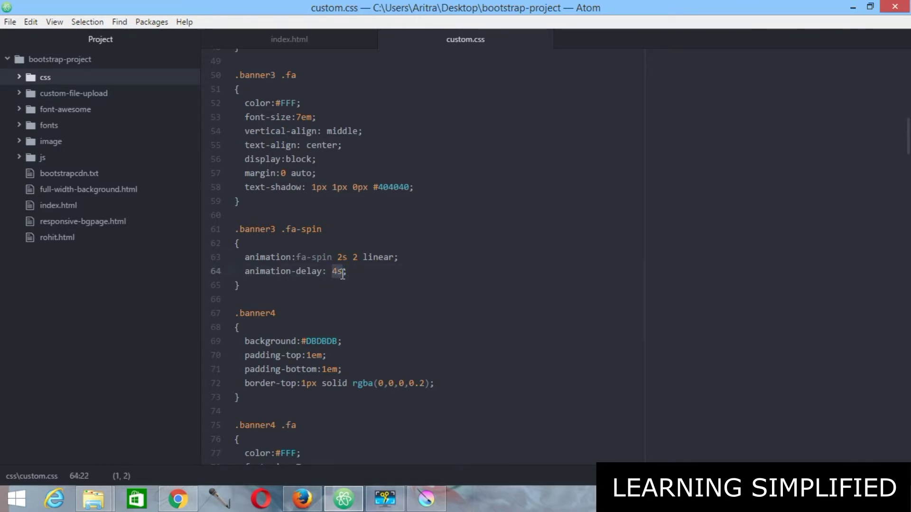
scroll(400, 262, "down", 2)
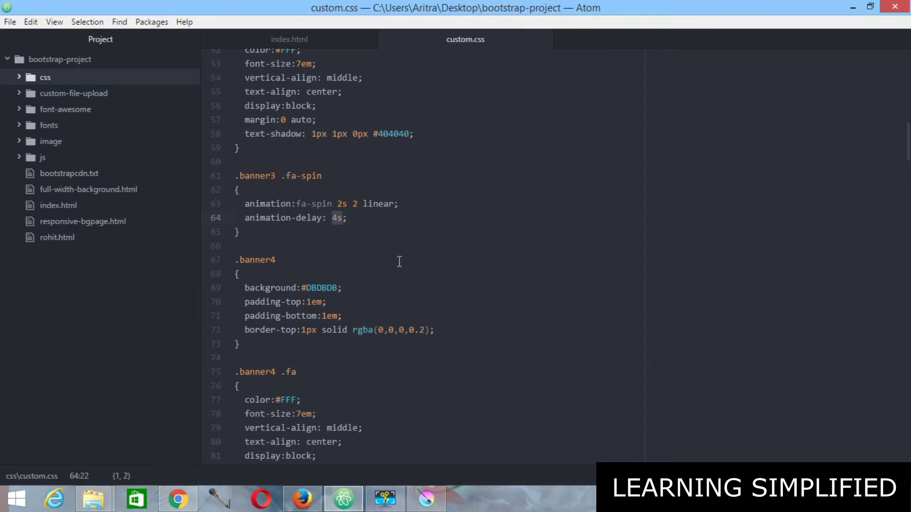
scroll(384, 228, "down", 2)
scroll(383, 228, "down", 2)
scroll(383, 228, "down", 2)
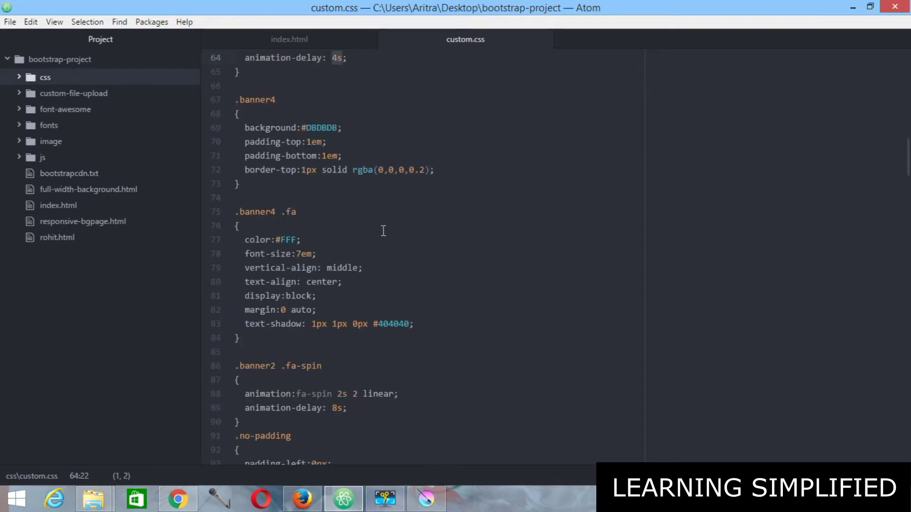
Step: Change the line 86 selector from .banner2 to .banner4 .fa-spin and save custom.css
left_click(273, 366)
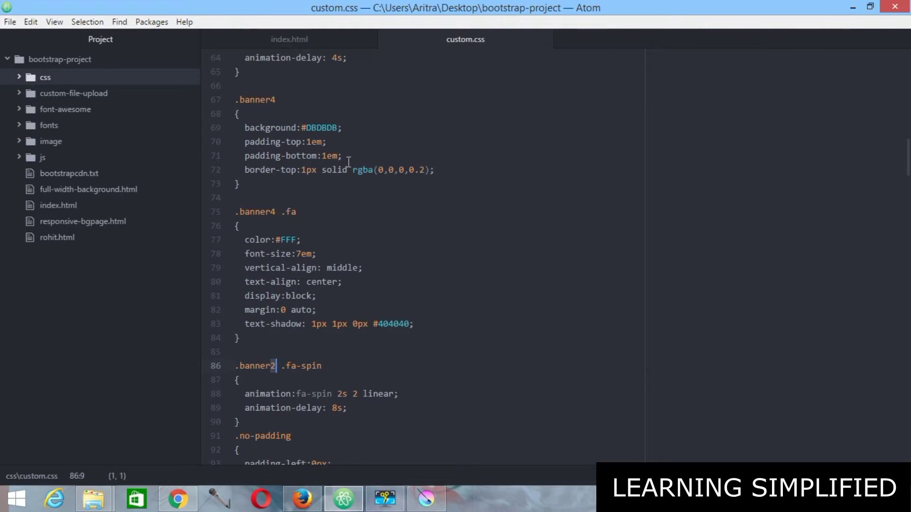
key("BackSpace")
type("4")
left_click(356, 365)
scroll(355, 315, "down", 4)
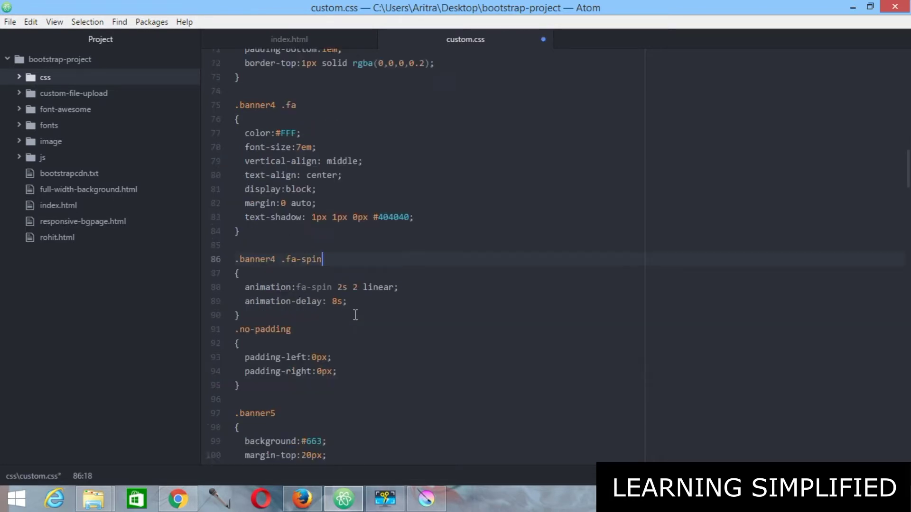
scroll(355, 314, "down", 1)
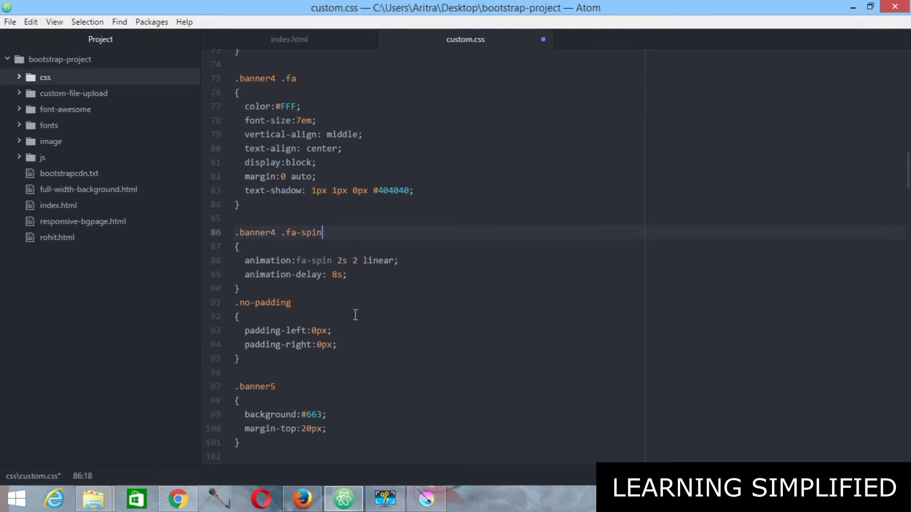
left_click(276, 232)
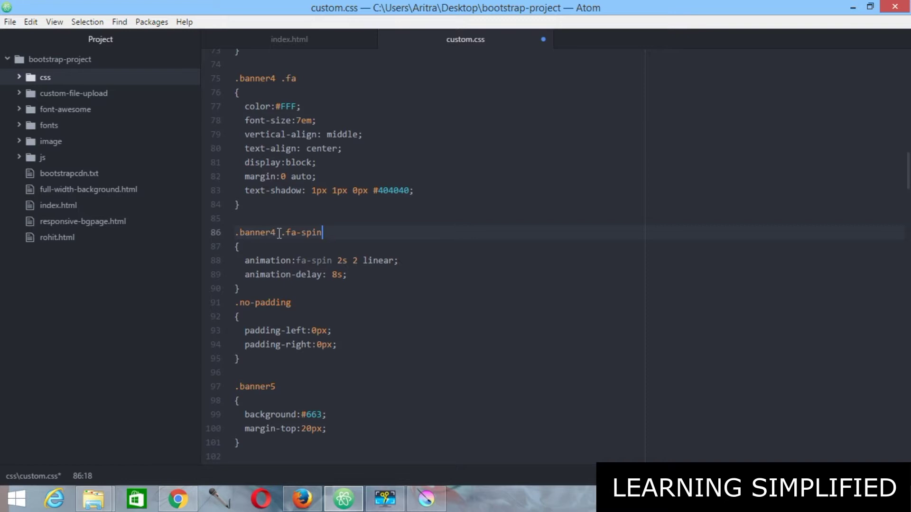
key("ctrl+s")
key("Down")
key("Down")
key("Down")
key("End")
Step: Switch to Firefox and reload index.html to load the new spin styles
left_click(303, 498)
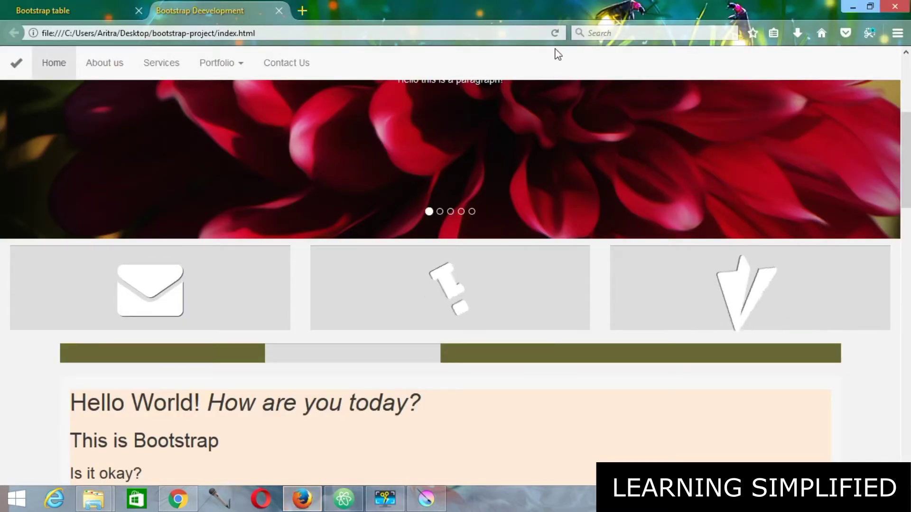
left_click(555, 32)
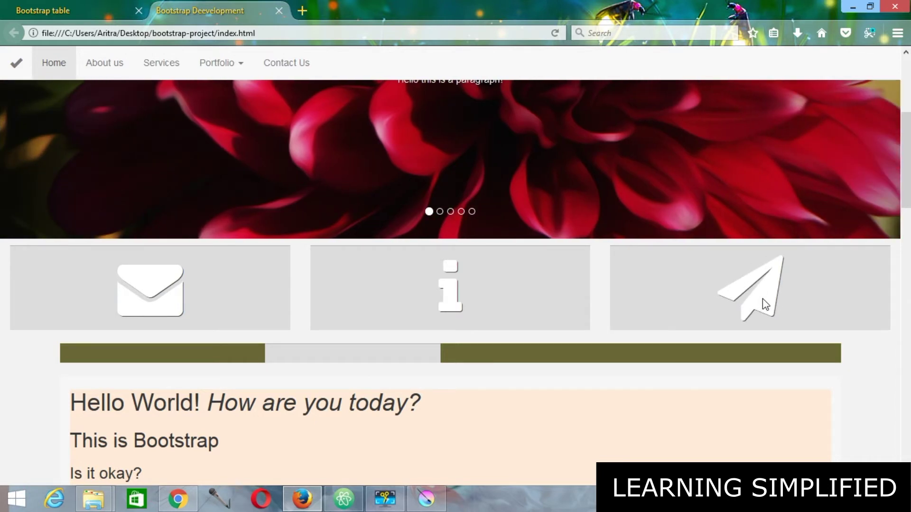
scroll(702, 451, "up", 5)
scroll(699, 444, "down", 3)
scroll(700, 448, "down", 4)
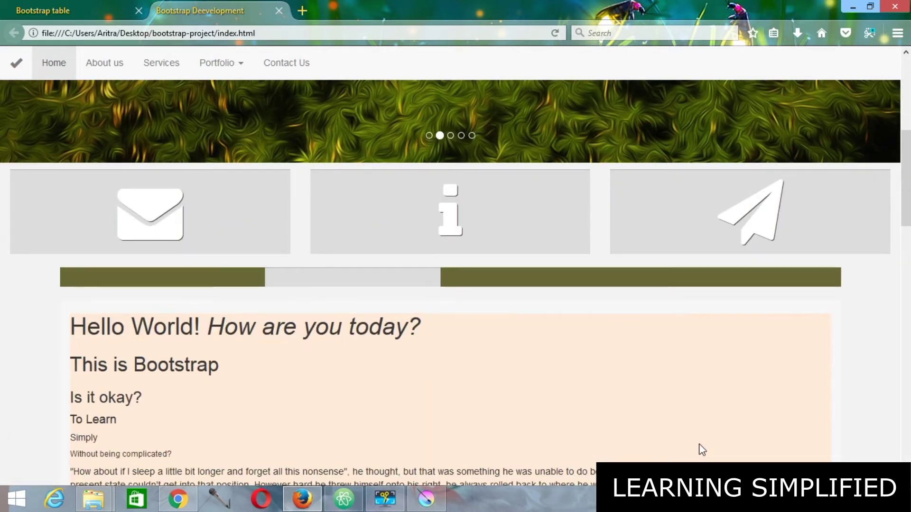
scroll(702, 449, "up", 2)
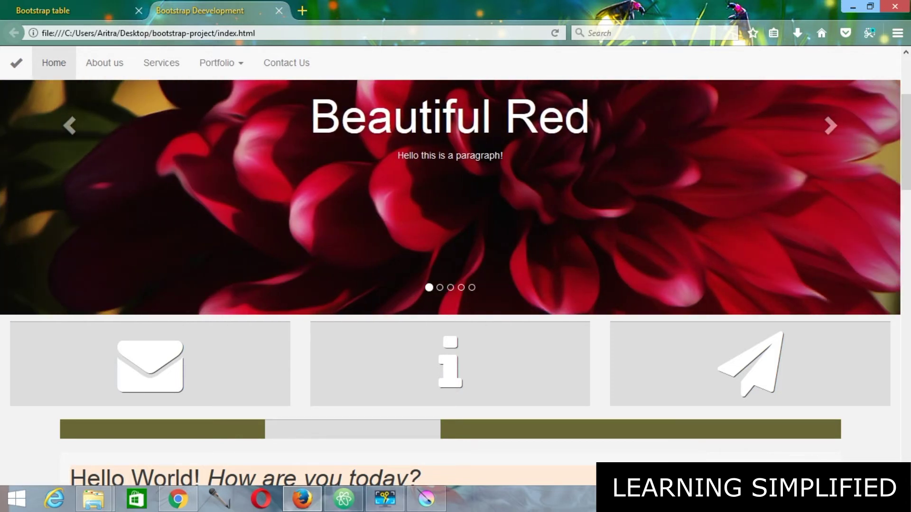
Step: Open the Bootstrap table tab in Firefox and view its icon boxes
left_click(86, 12)
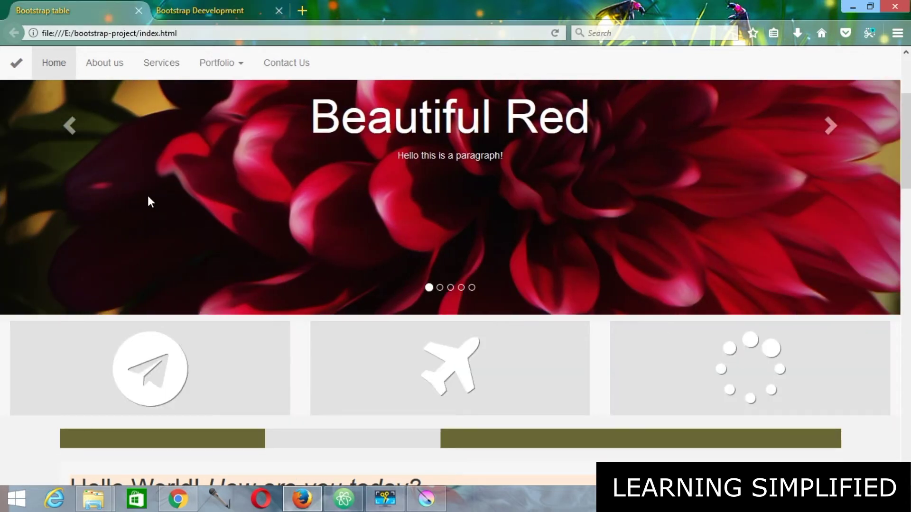
scroll(494, 140, "down", 3)
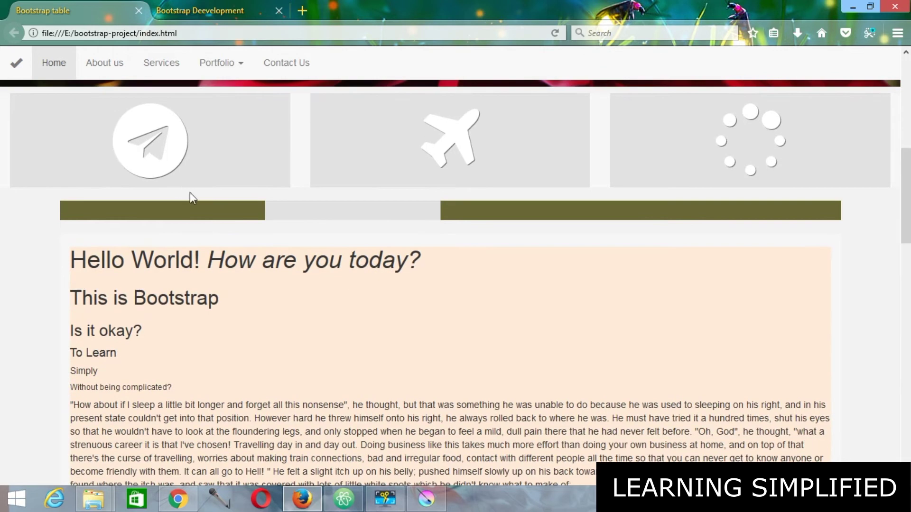
scroll(376, 317, "up", 1)
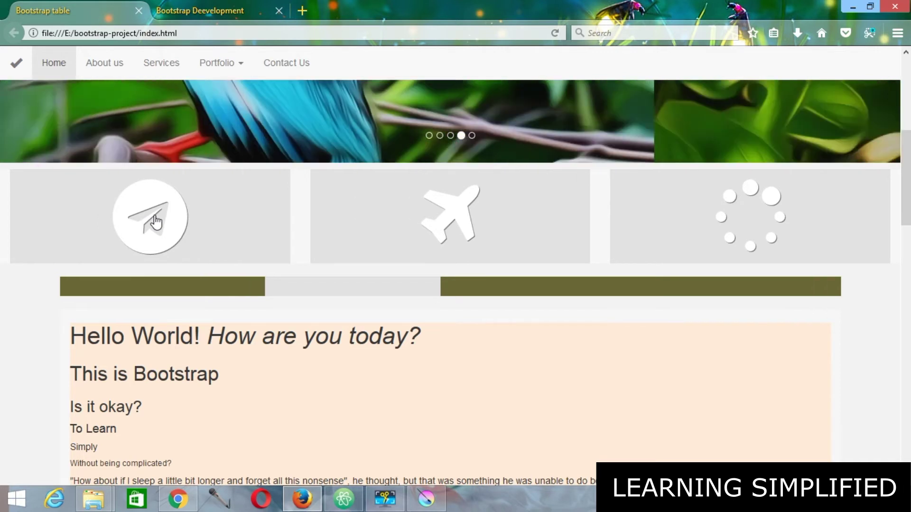
left_click(154, 221)
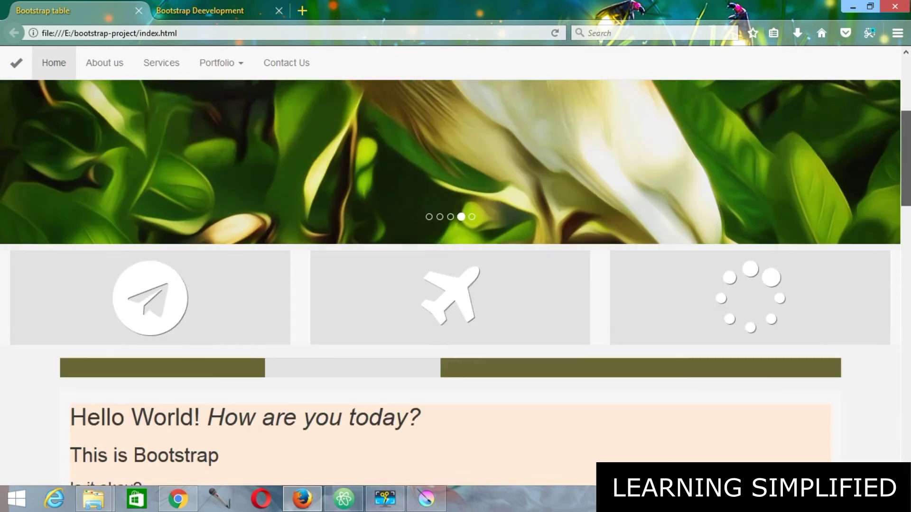
mouse_move(908, 195)
left_mouse_down()
mouse_move(910, 239)
mouse_move(910, 193)
left_mouse_up()
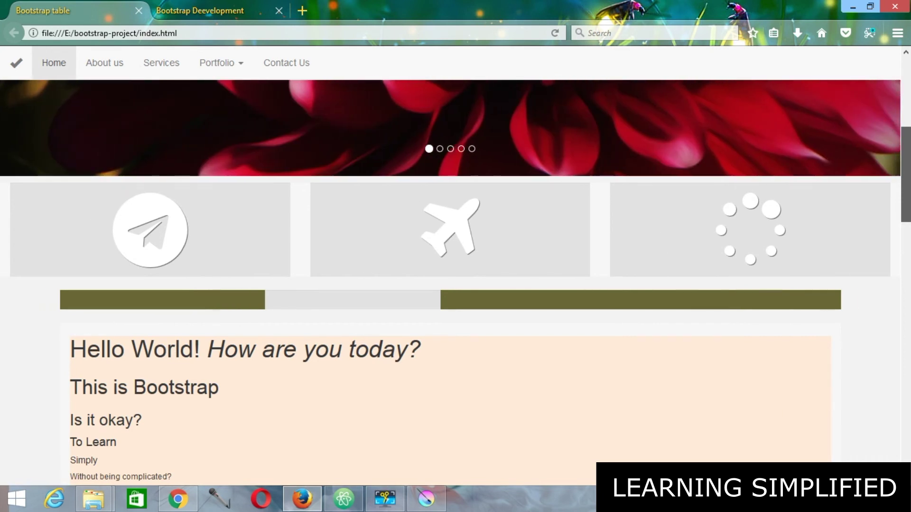
left_click_drag(908, 166, 908, 146)
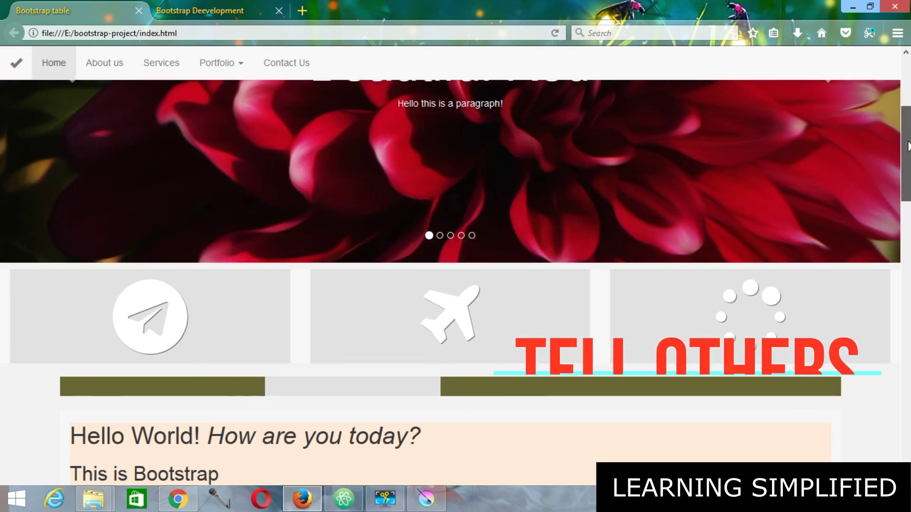
left_click_drag(908, 146, 909, 174)
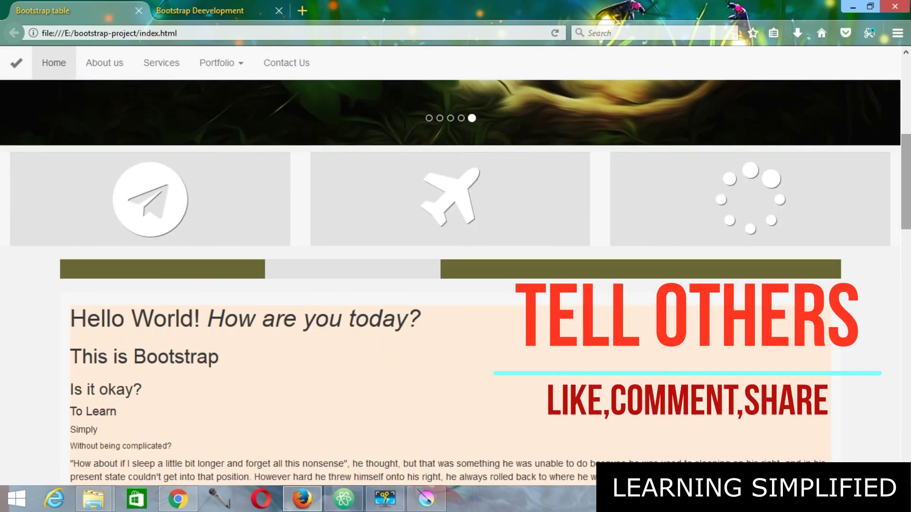